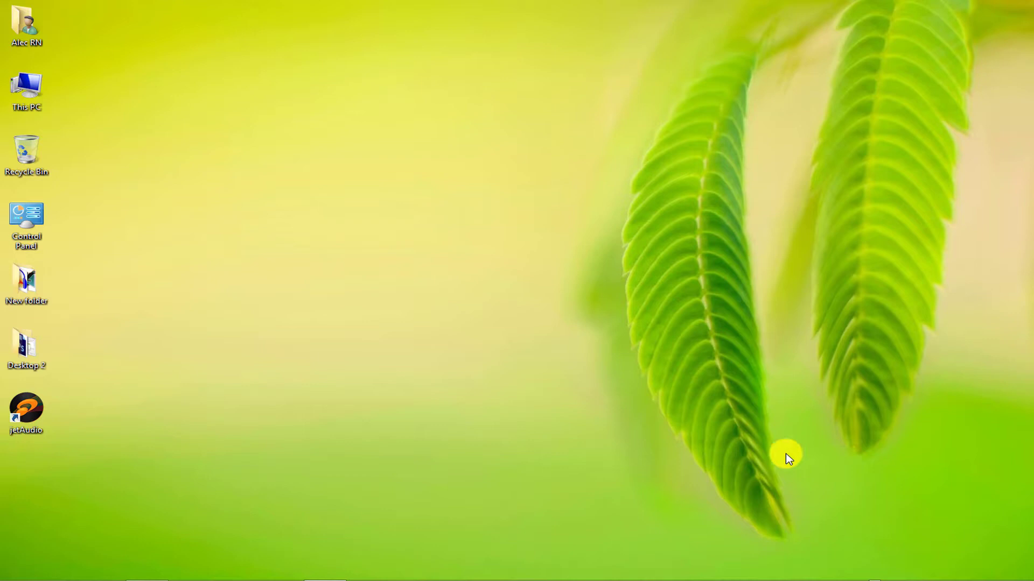
# Open the contents of the audio CD in DVD RW Drive (G:) from This PC.
pyautogui.doubleClick(28, 102)
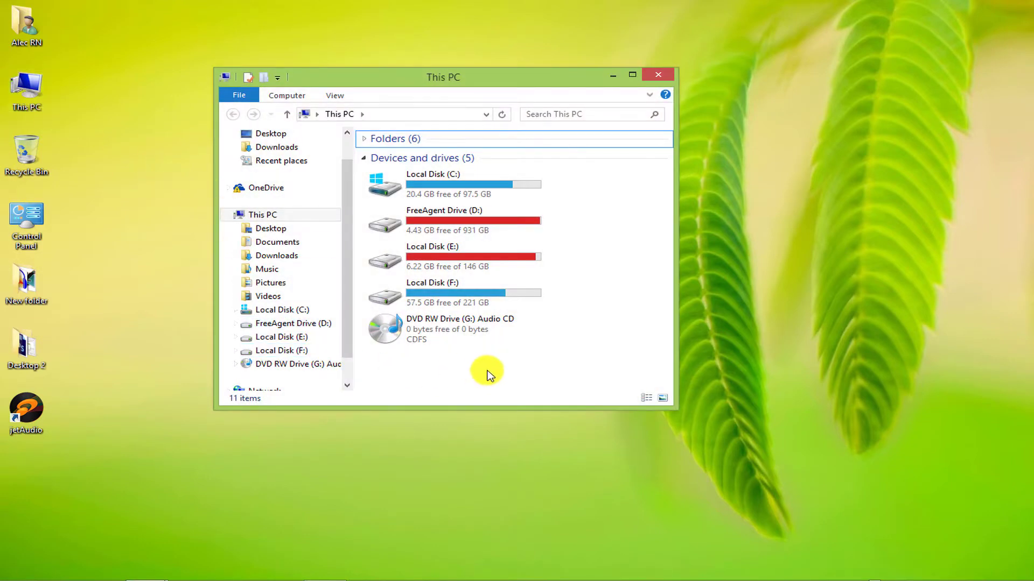
pyautogui.rightClick(439, 330)
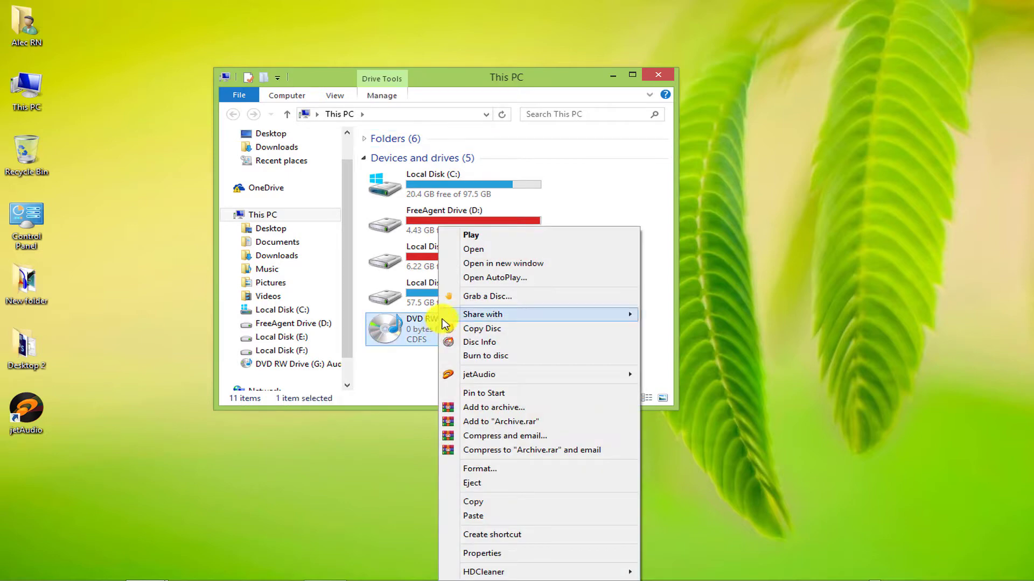
pyautogui.click(474, 250)
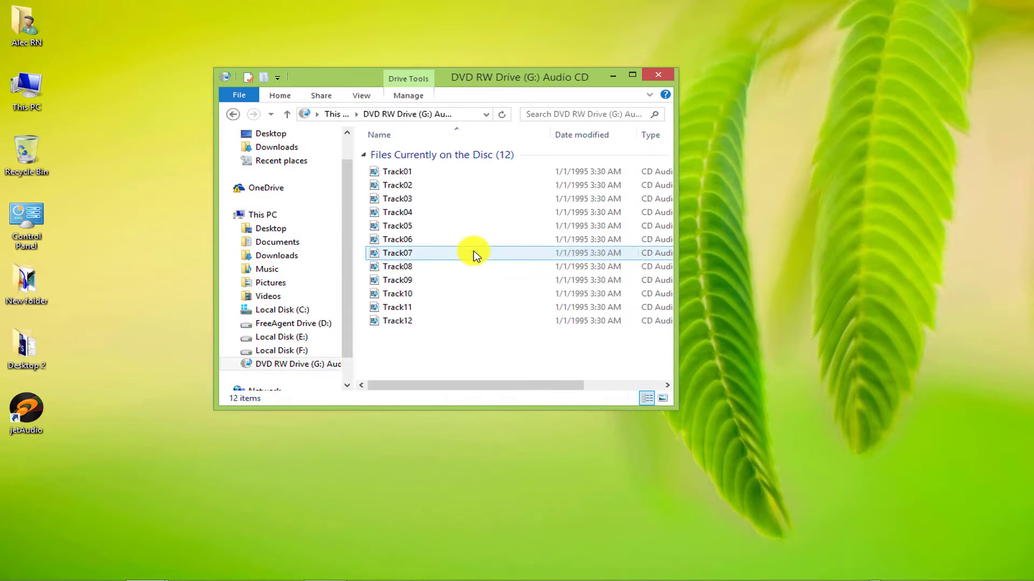
# Check the file type in the properties of Track01 on the CD, and close the properties and the disc window.
pyautogui.rightClick(413, 167)
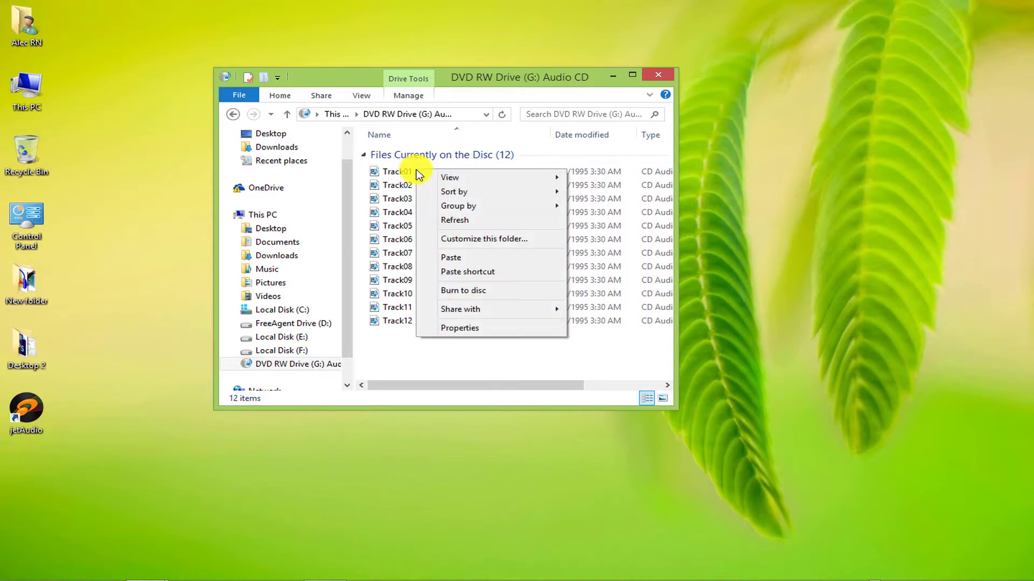
pyautogui.rightClick(396, 176)
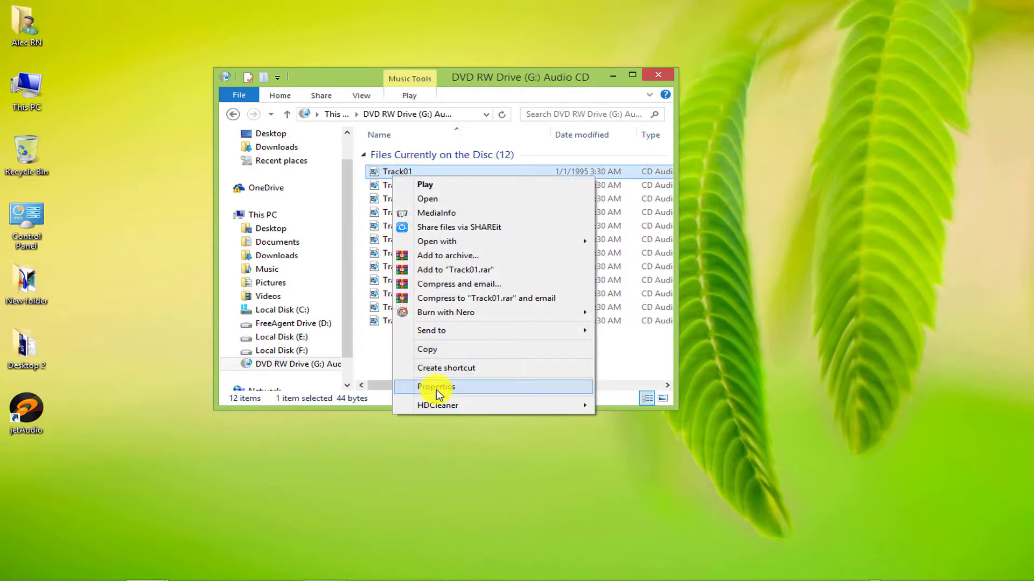
pyautogui.click(434, 386)
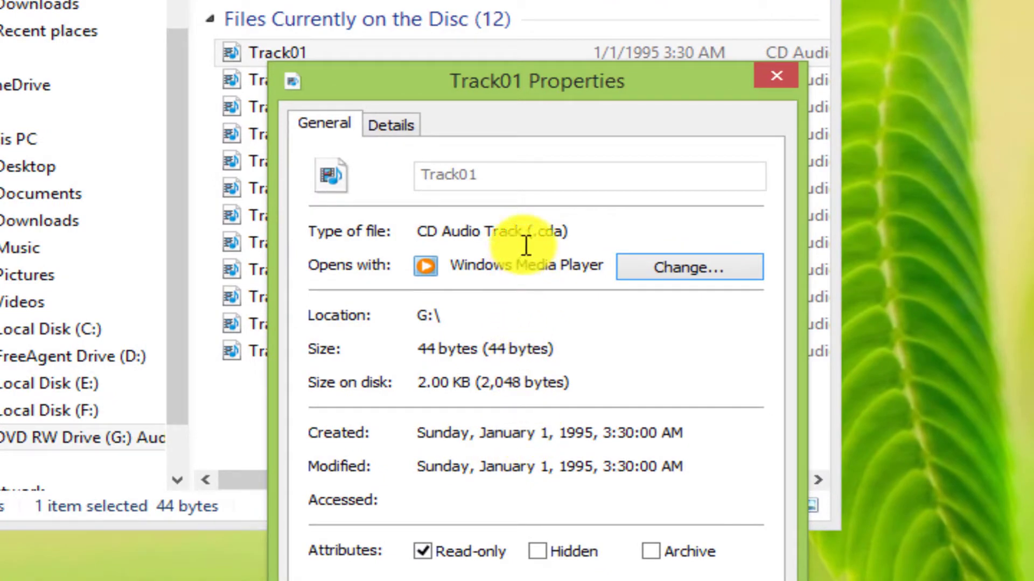
pyautogui.moveTo(529, 232); pyautogui.dragTo(568, 235)
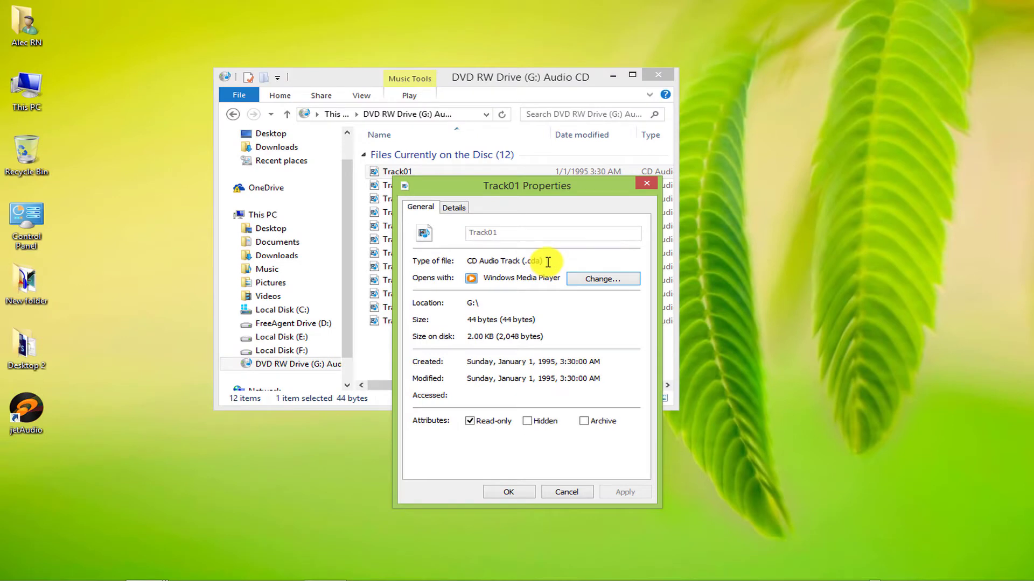
pyautogui.click(510, 490)
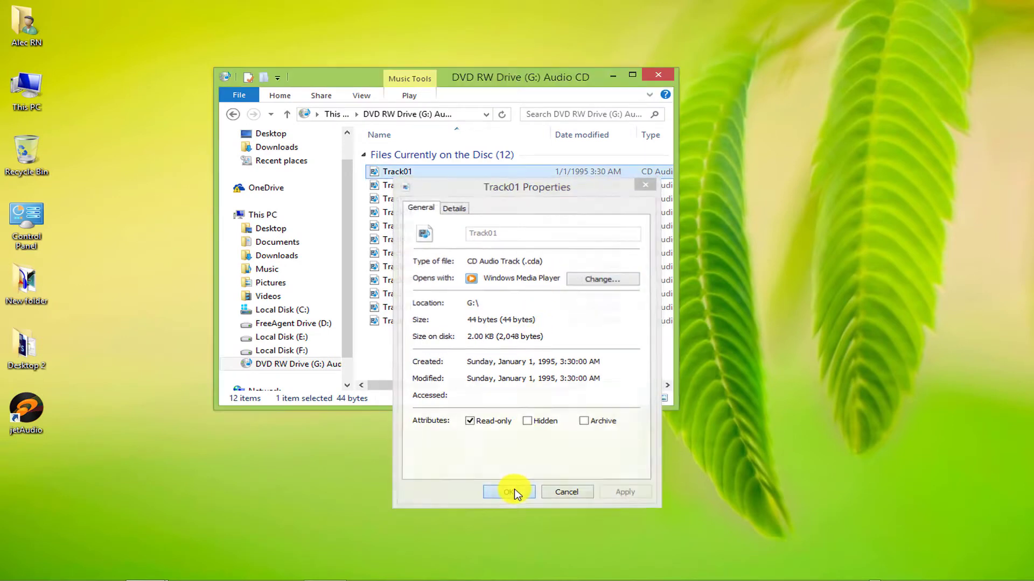
pyautogui.click(662, 73)
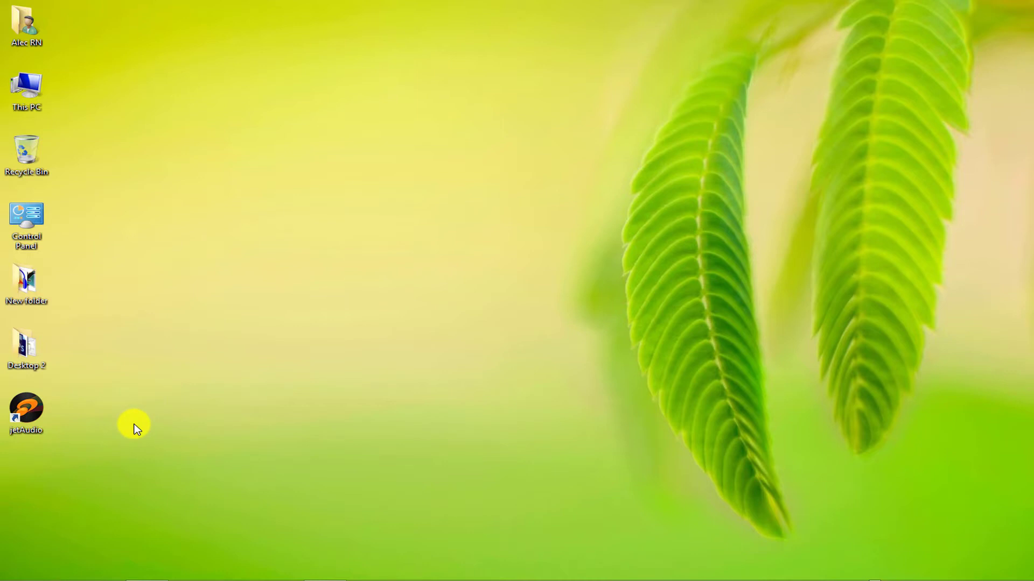
# Launch jetAudio, open its CD ripping window and look through the track list.
pyautogui.doubleClick(26, 410)
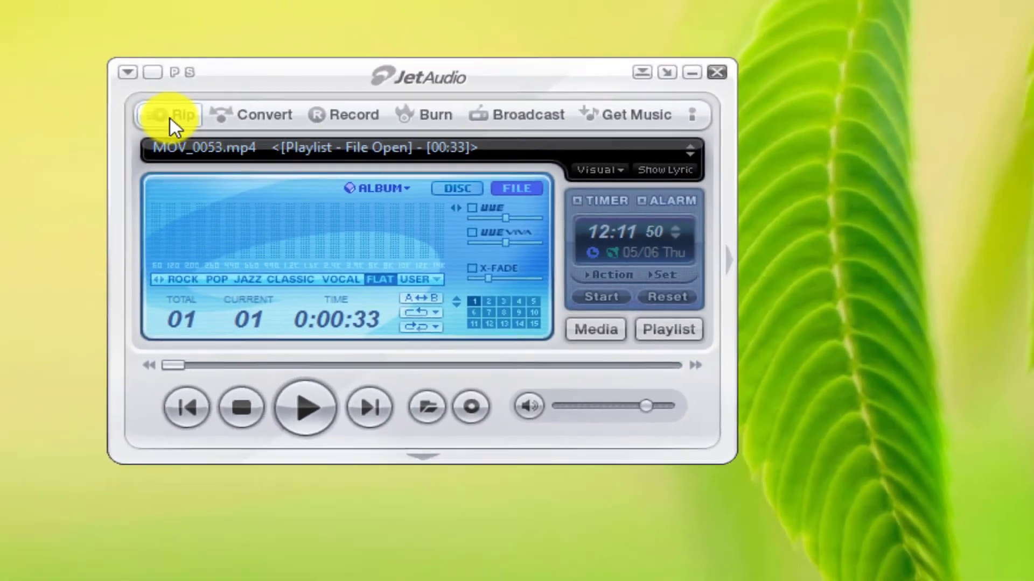
pyautogui.click(170, 118)
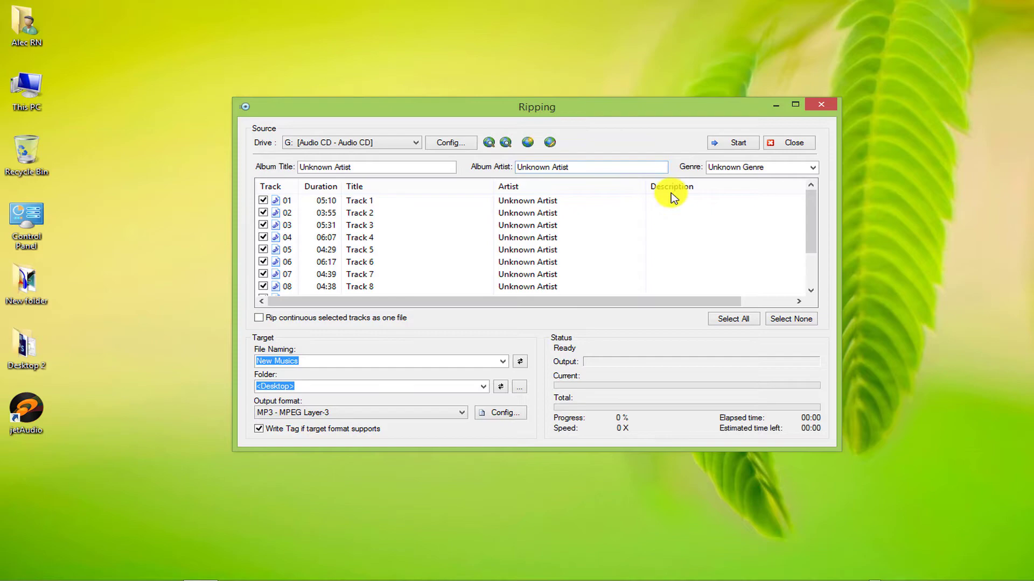
pyautogui.moveTo(811, 204)
pyautogui.mouseDown()
pyautogui.moveTo(806, 262)
pyautogui.moveTo(811, 194)
pyautogui.mouseUp()
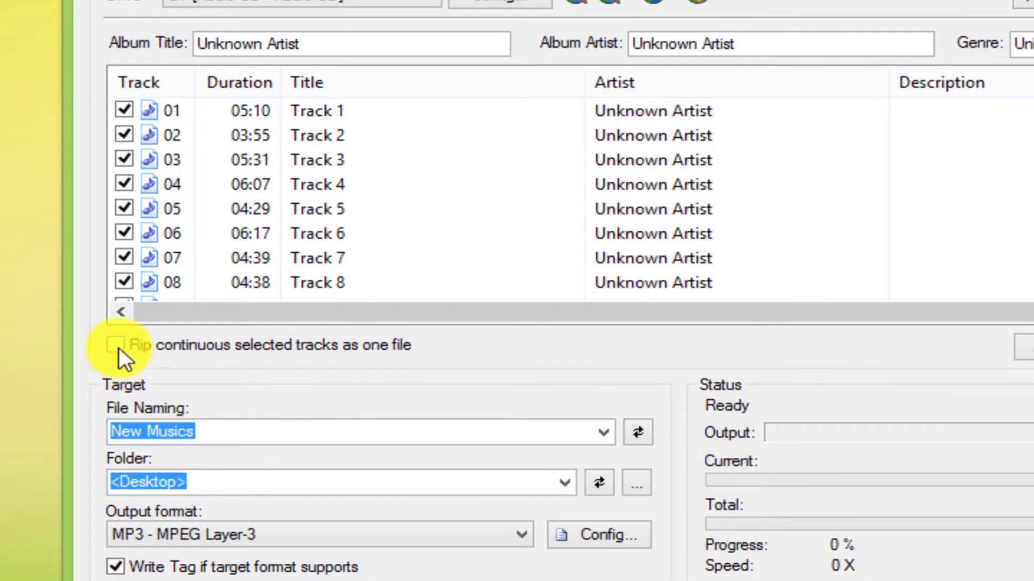
# Select only Track 1 for ripping, with continuous selected tracks not ripped as one file.
pyautogui.click(117, 346)
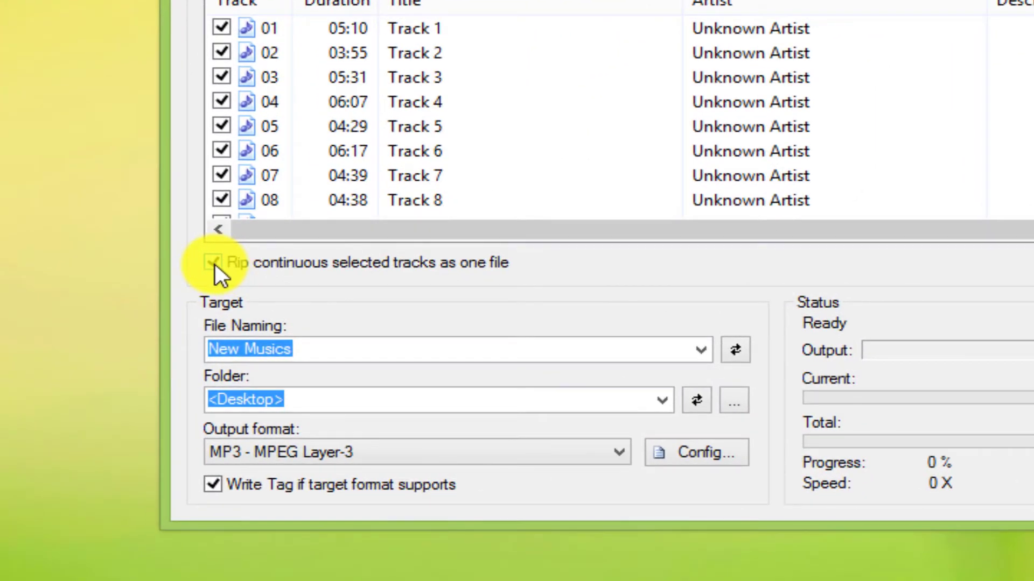
pyautogui.click(259, 318)
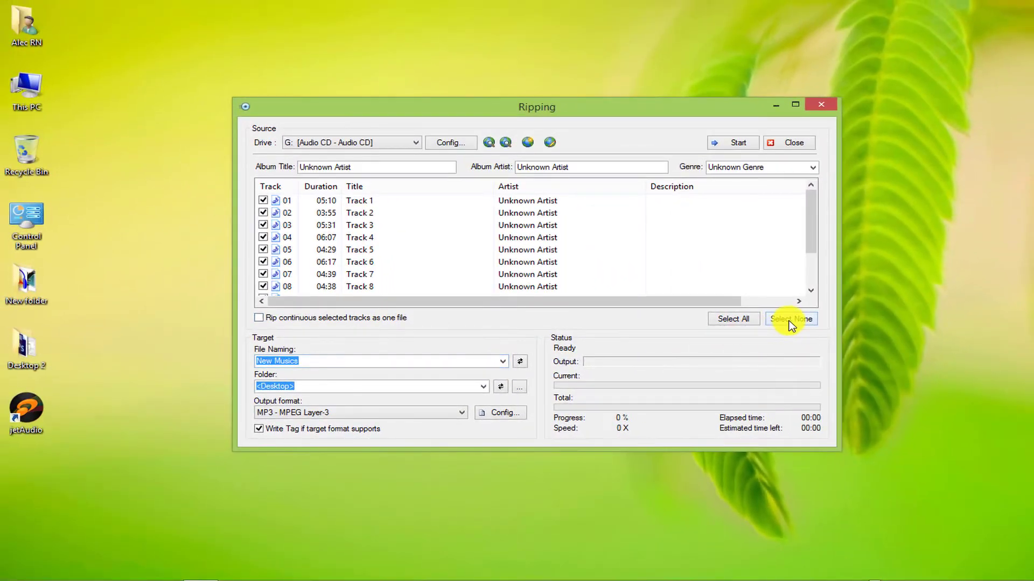
pyautogui.click(790, 320)
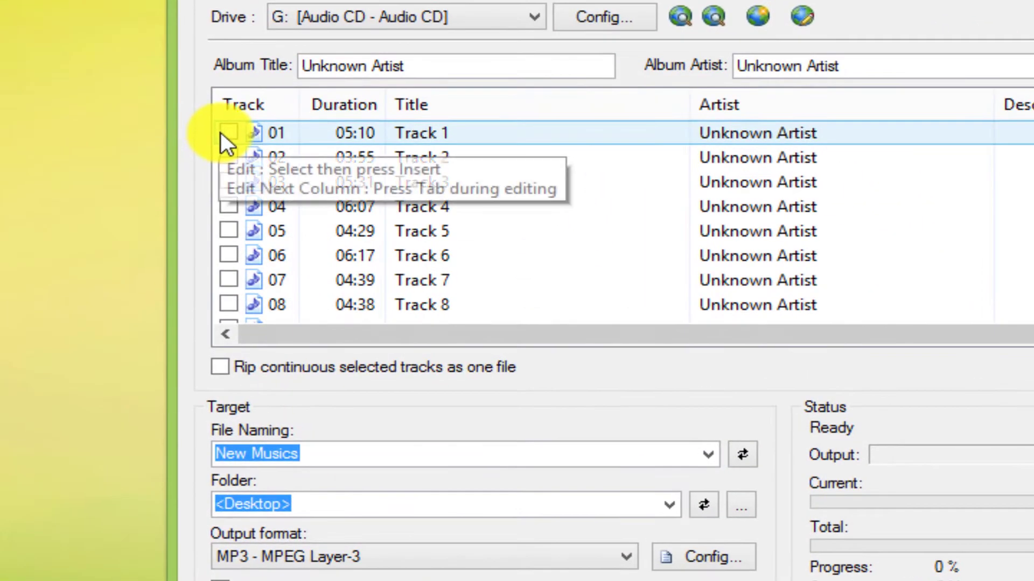
pyautogui.click(227, 133)
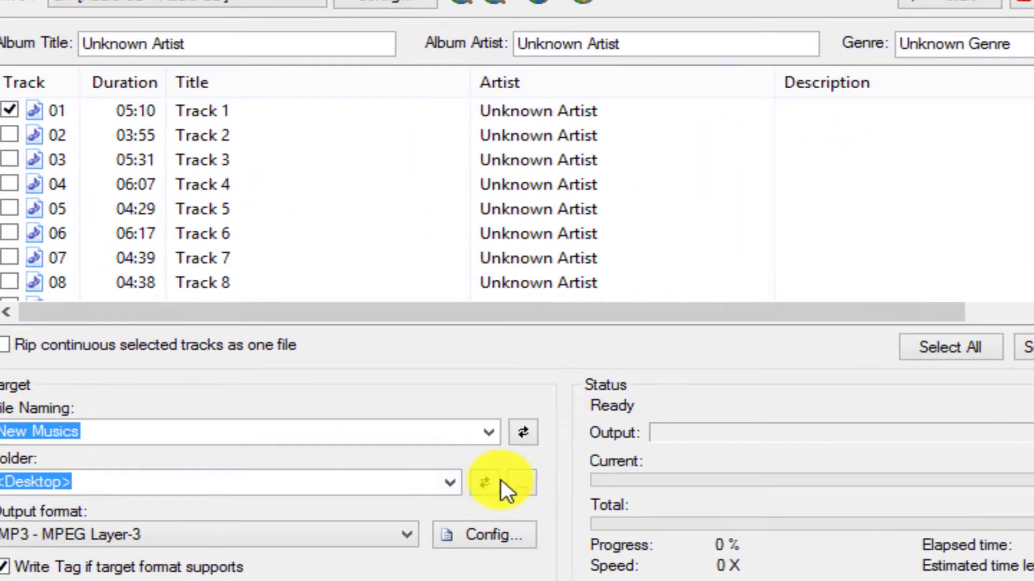
# Set the ripping target folder to Desktop and the output format to MP3 - MPEG Layer-3.
pyautogui.click(520, 435)
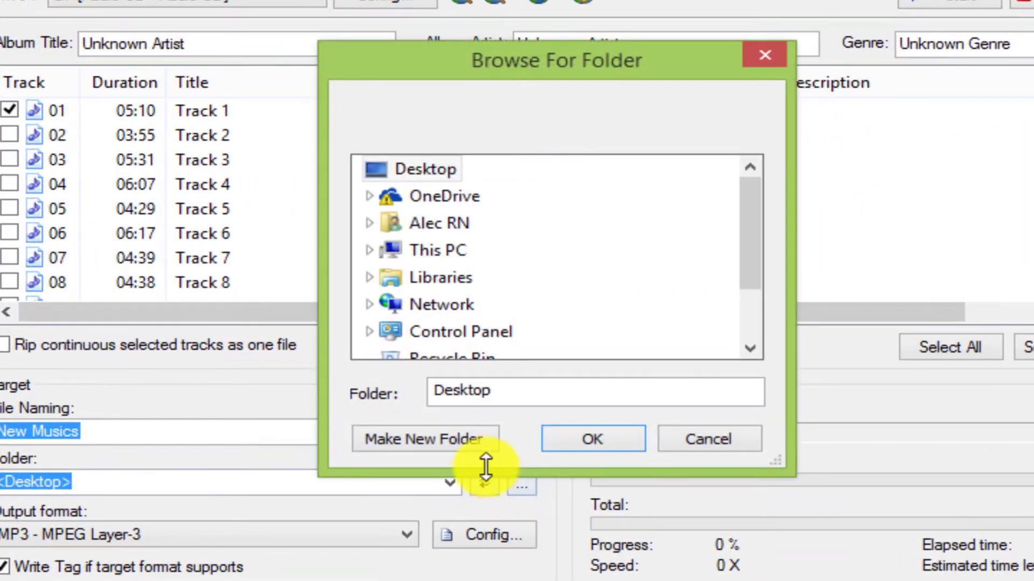
pyautogui.click(411, 170)
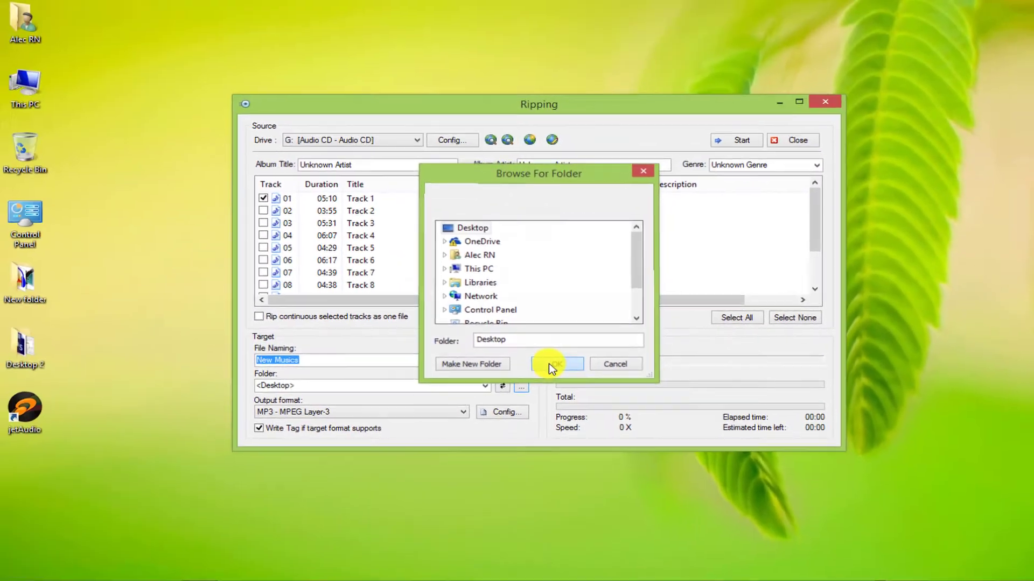
pyautogui.click(576, 438)
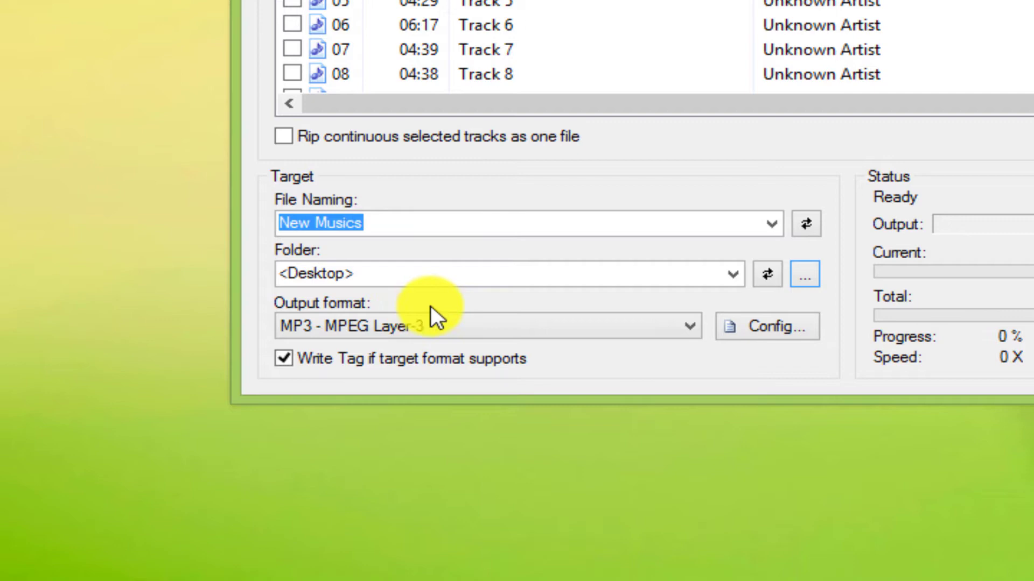
pyautogui.click(690, 327)
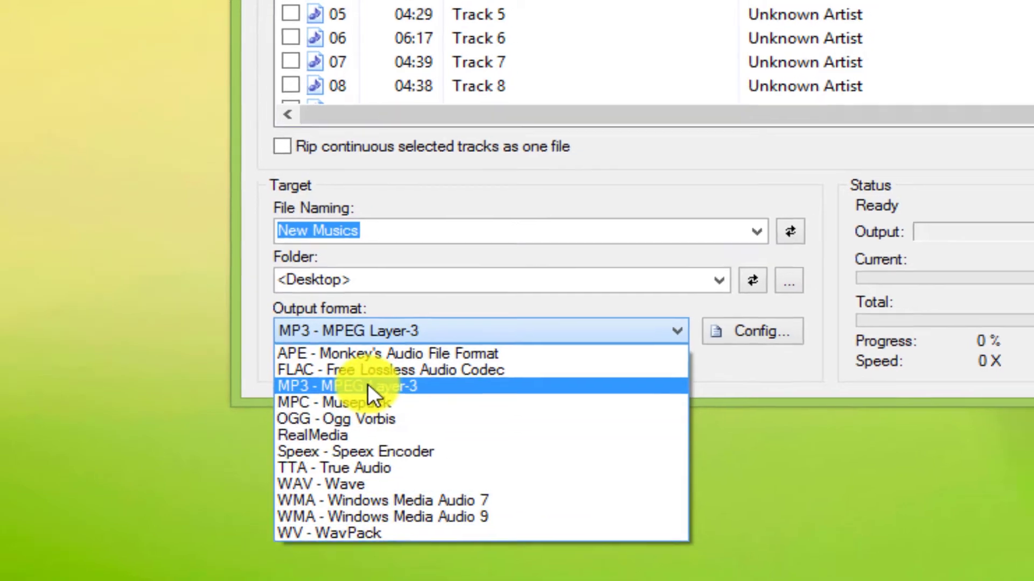
pyautogui.click(369, 382)
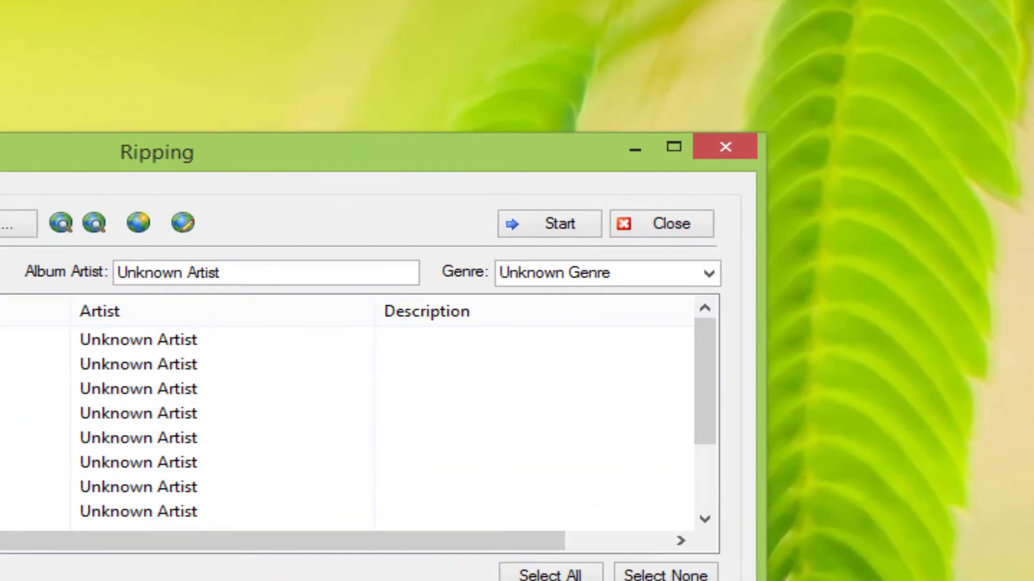
# Start the rip and accept the offer to visit free-codecs.com for the LAME MP3 encoder.
pyautogui.click(536, 223)
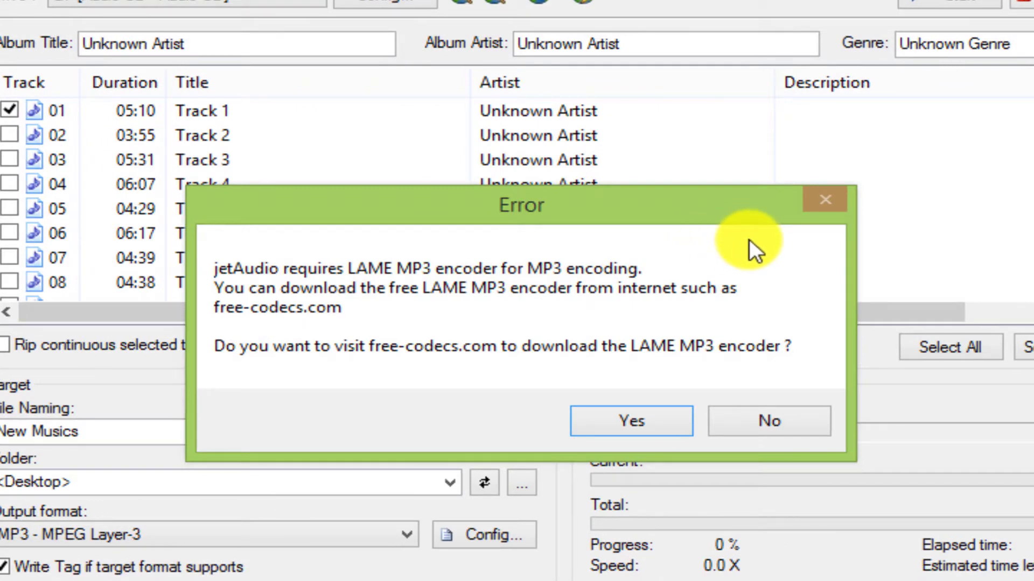
pyautogui.click(630, 419)
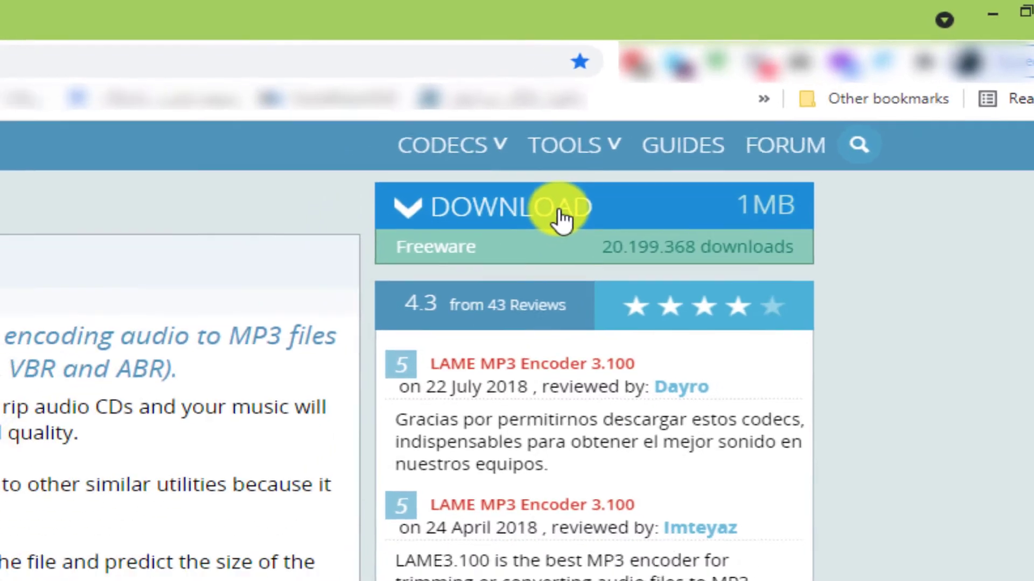
# Download the non-x64 version of LAME MP3 Encoder 3.99.5 from the encoder's download list.
pyautogui.click(562, 219)
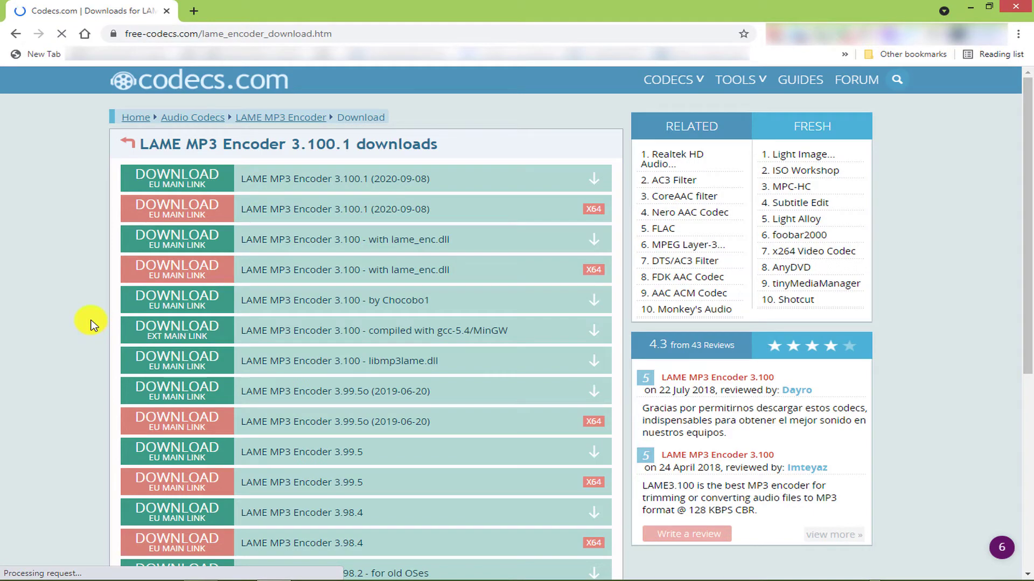
pyautogui.scroll(-1, 91, 331)
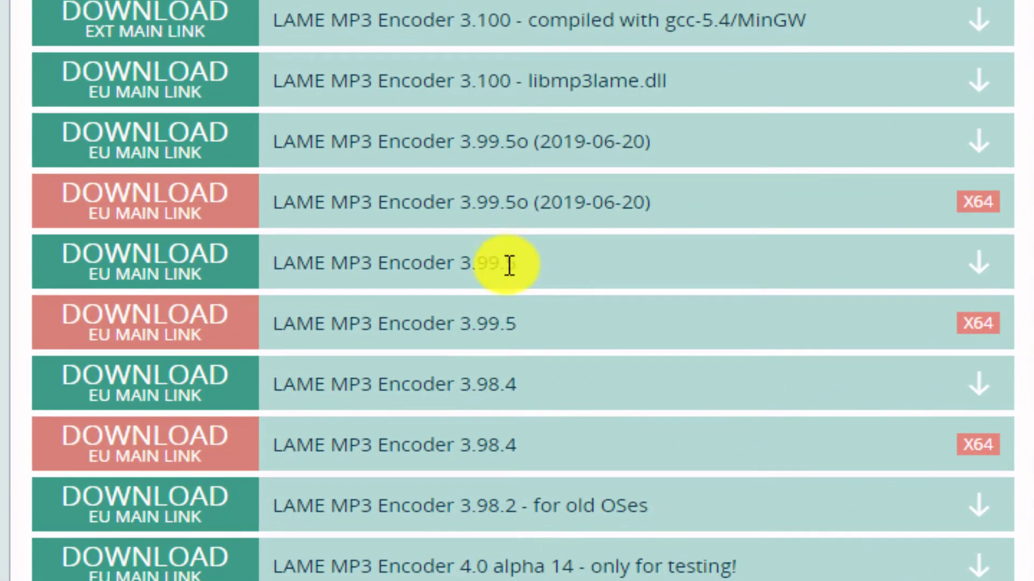
pyautogui.click(172, 276)
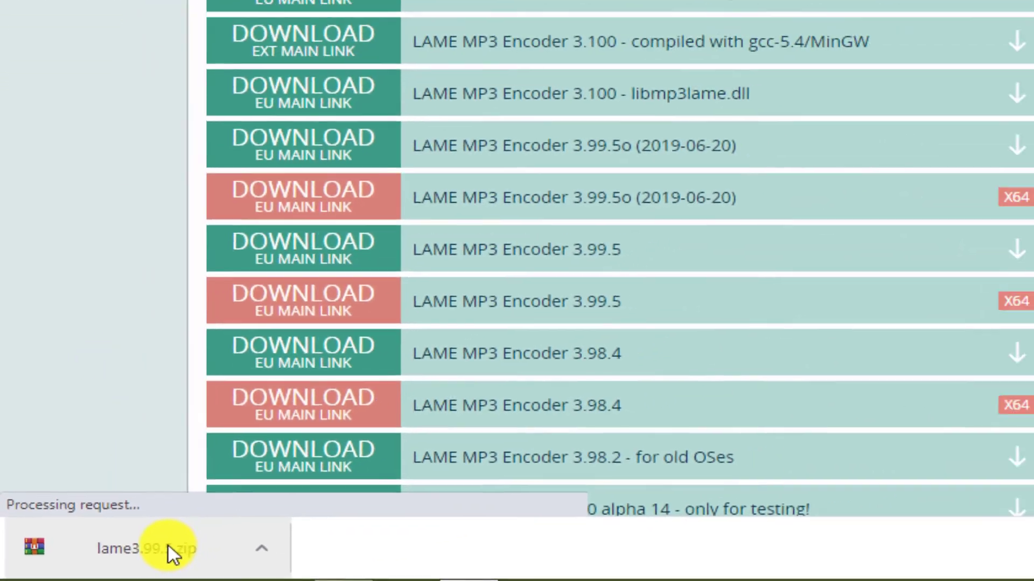
# Extract the downloaded lame3.99.5.zip into a new Desktop folder named lame3.99.5 and close the archive.
pyautogui.click(115, 556)
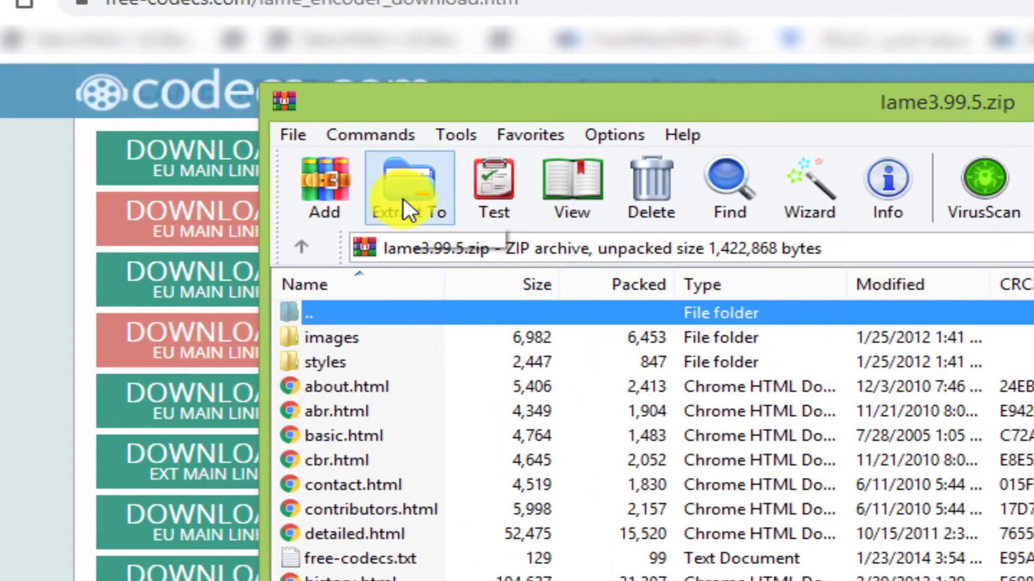
pyautogui.click(403, 199)
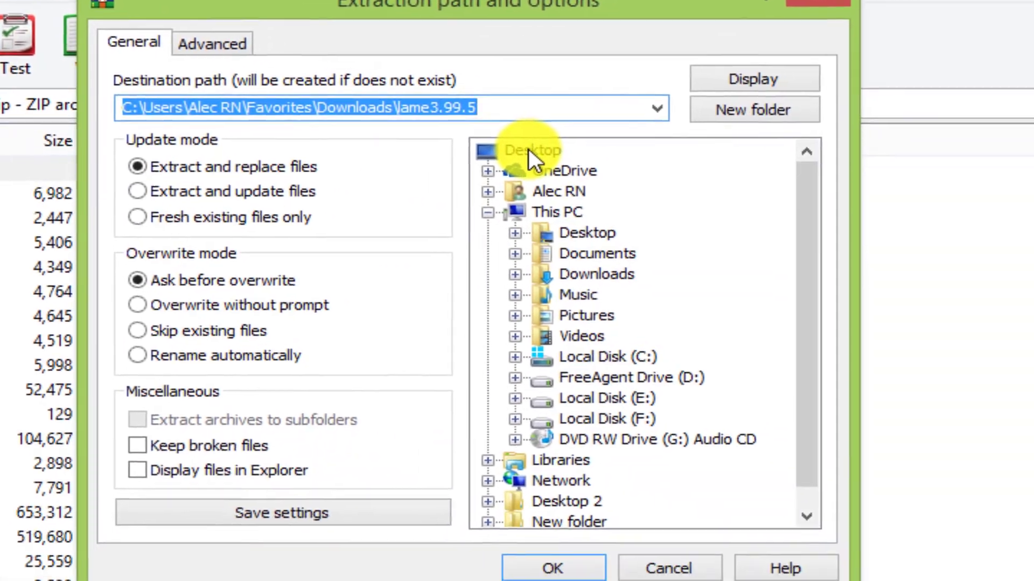
pyautogui.click(1002, 294)
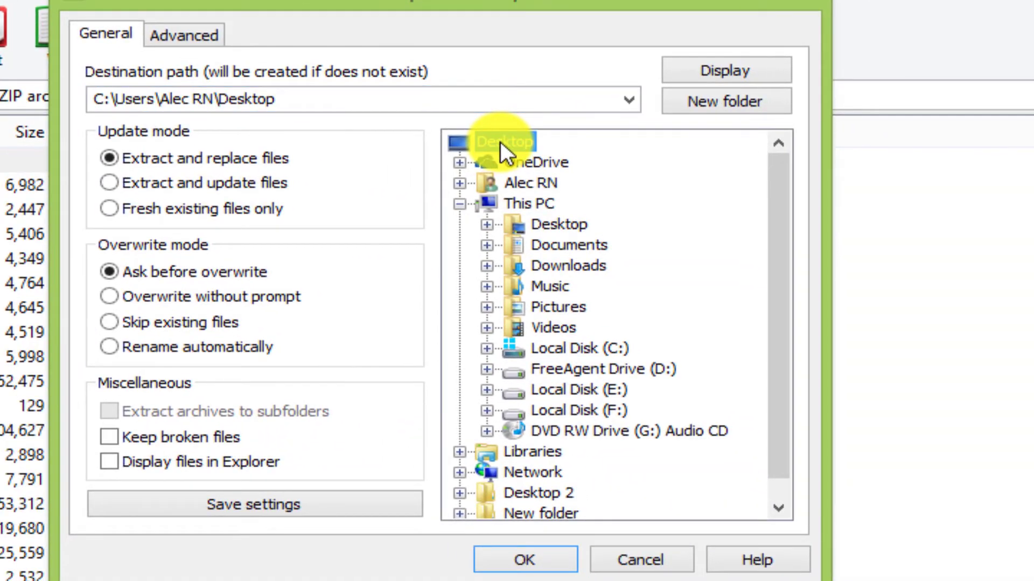
pyautogui.click(724, 105)
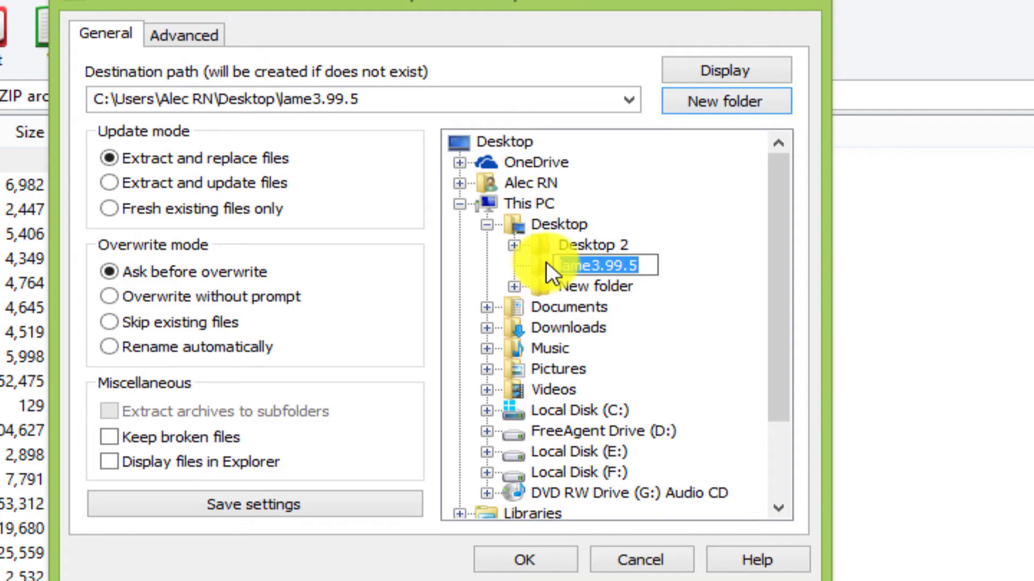
pyautogui.press('Return')
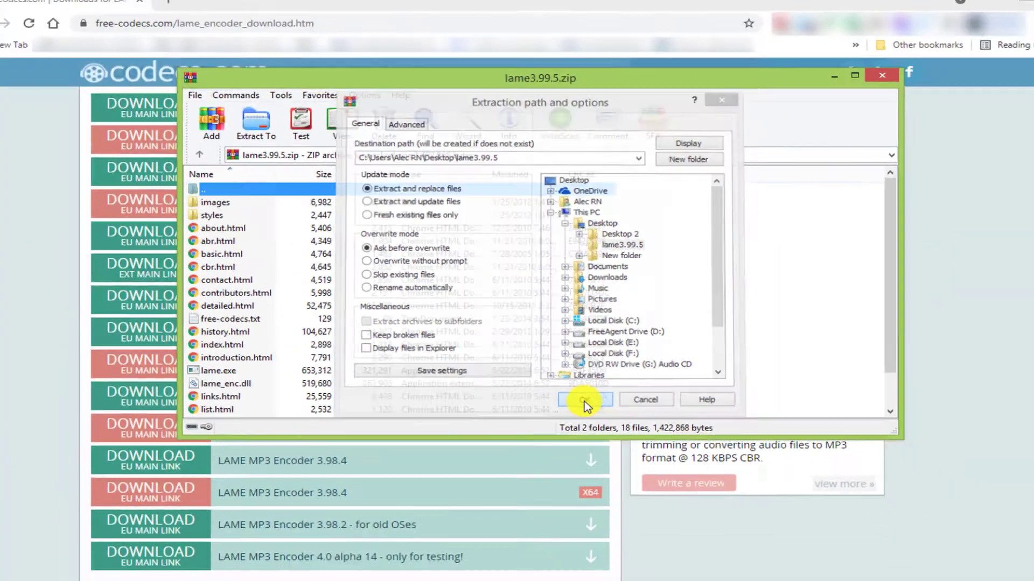
pyautogui.click(584, 401)
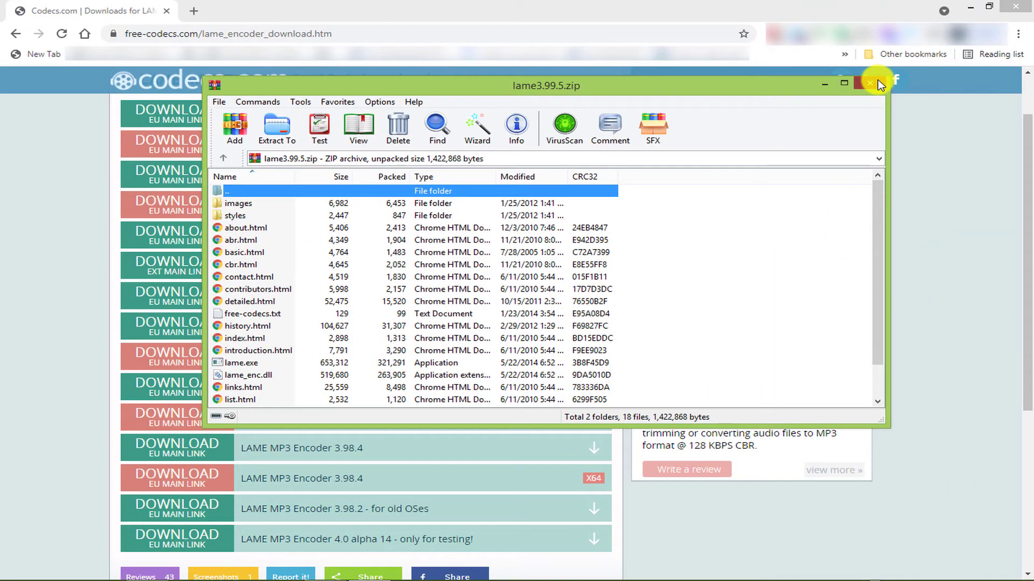
pyautogui.click(878, 84)
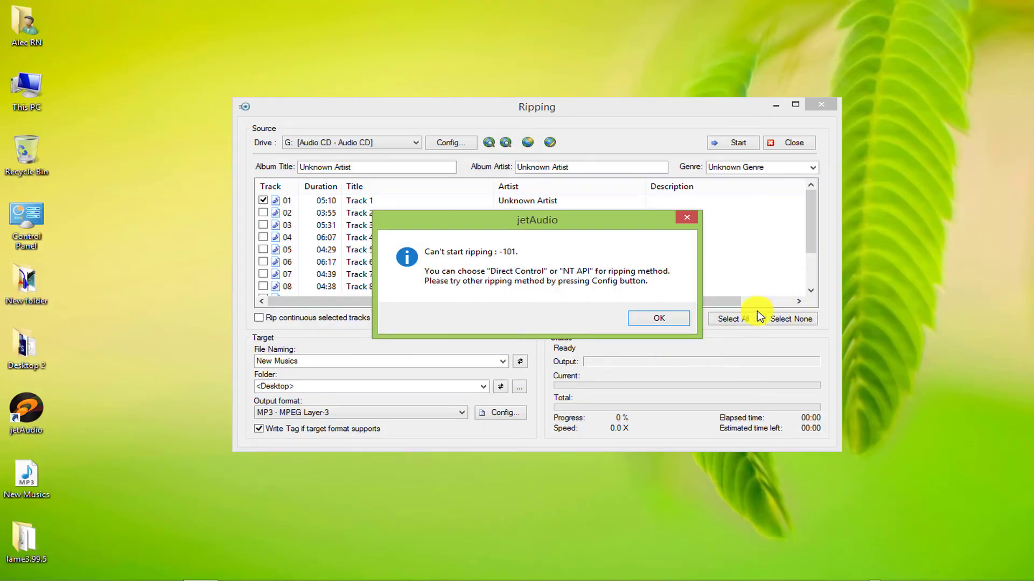
# Dismiss the ripping message and copy lame_enc.dll from the lame3.99.5 folder on the Desktop.
pyautogui.click(652, 317)
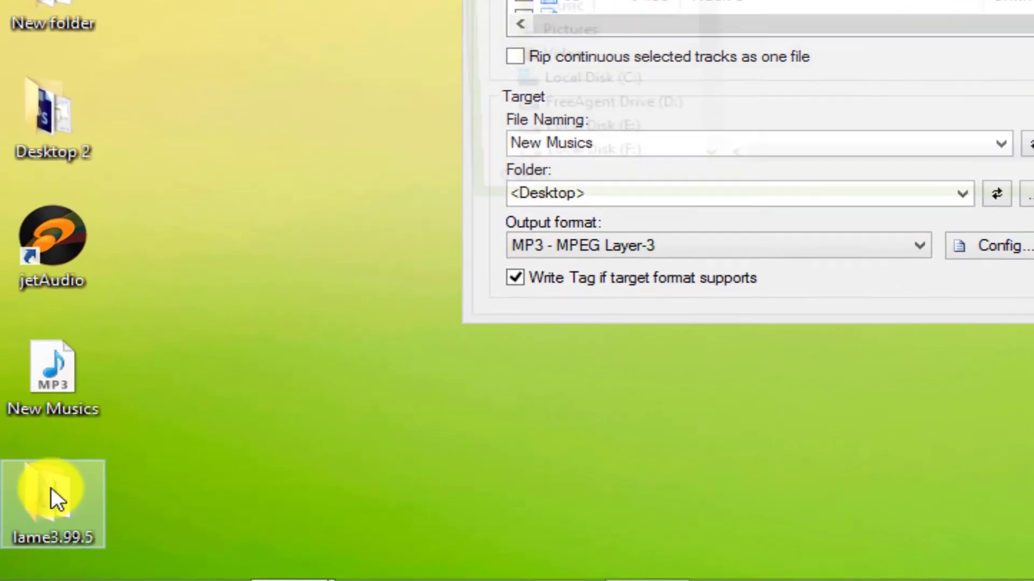
pyautogui.doubleClick(13, 545)
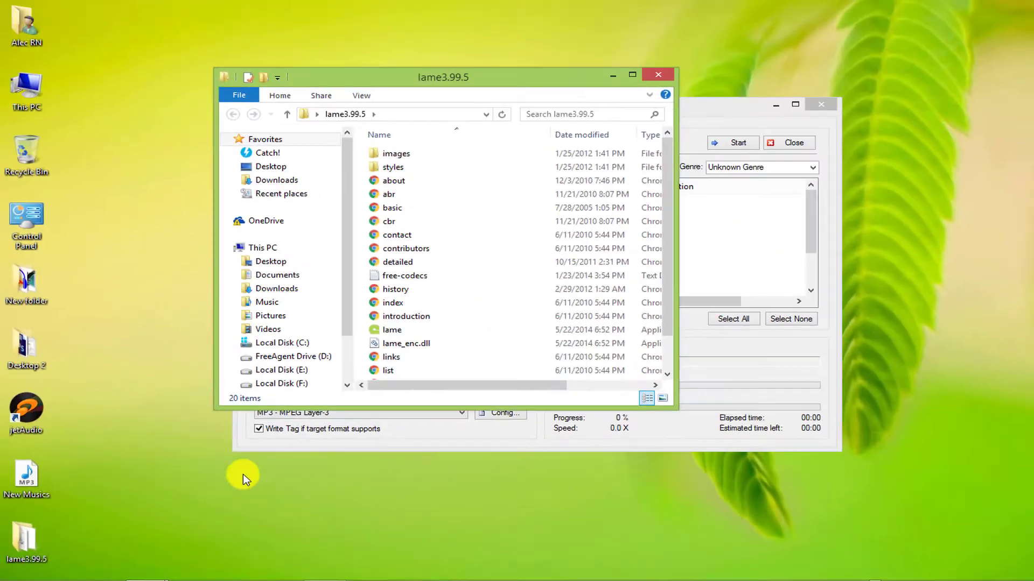
pyautogui.scroll(-1, 669, 294)
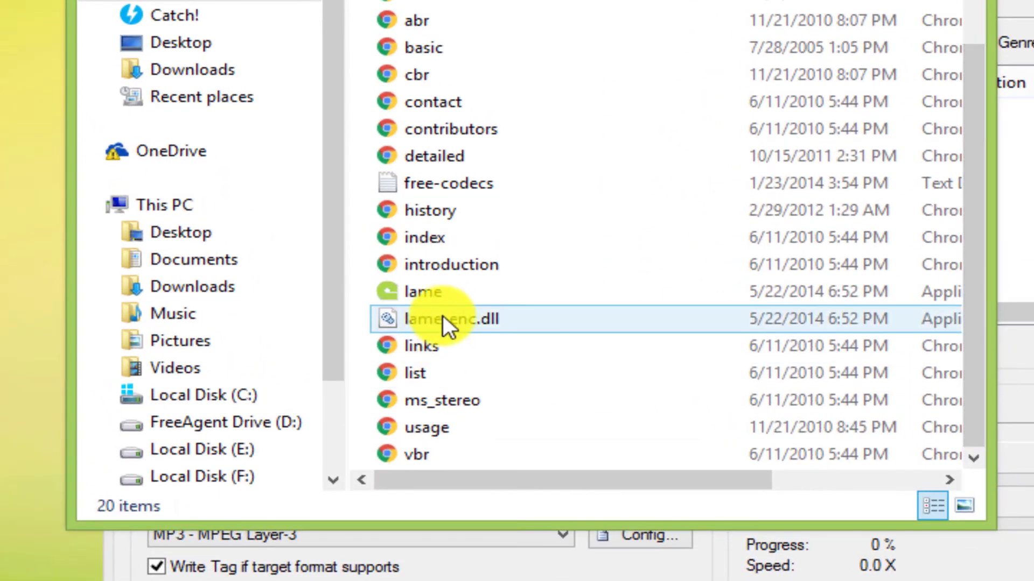
pyautogui.click(420, 307)
pyautogui.rightClick(454, 313)
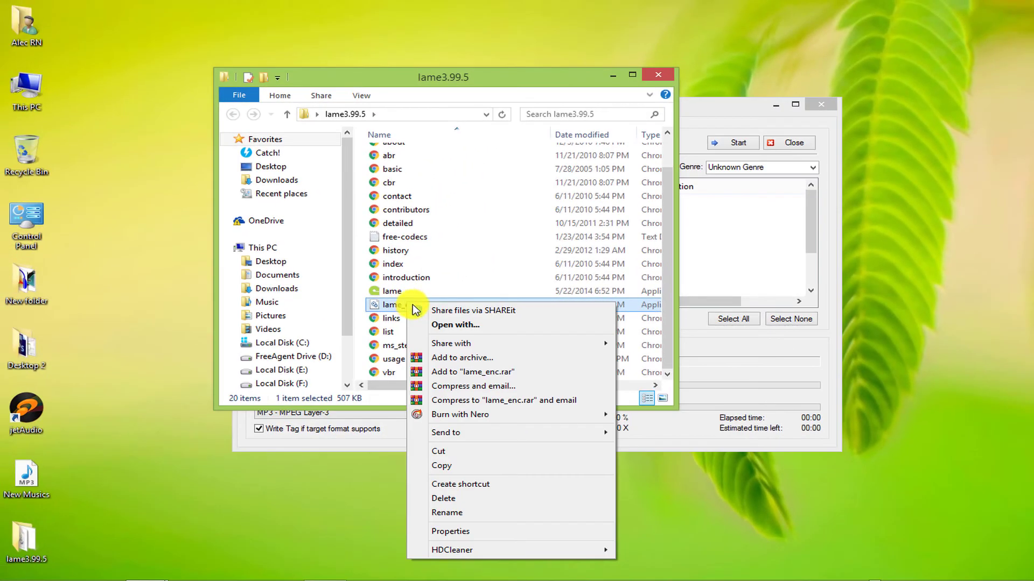
pyautogui.click(441, 465)
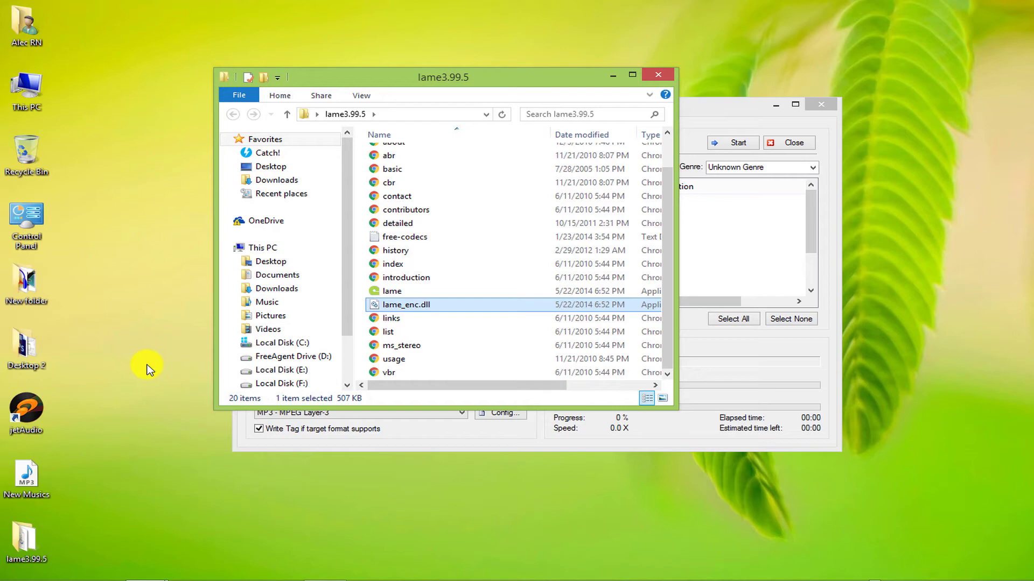
# Paste lame_enc.dll into the jetAudio program folder with administrator permission, reaching it through the Desktop shortcut's file location, and close both folder windows.
pyautogui.rightClick(35, 419)
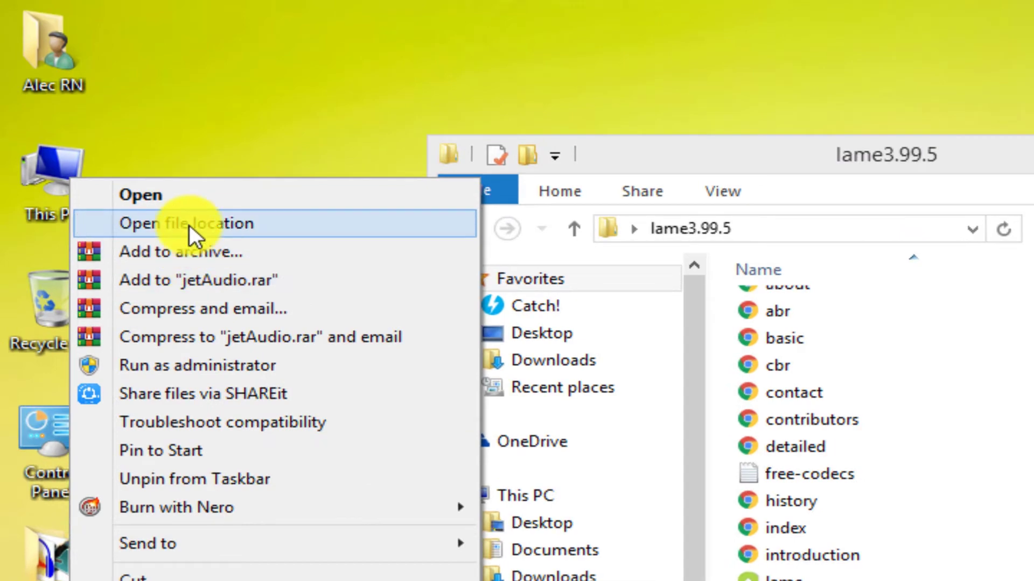
pyautogui.click(162, 195)
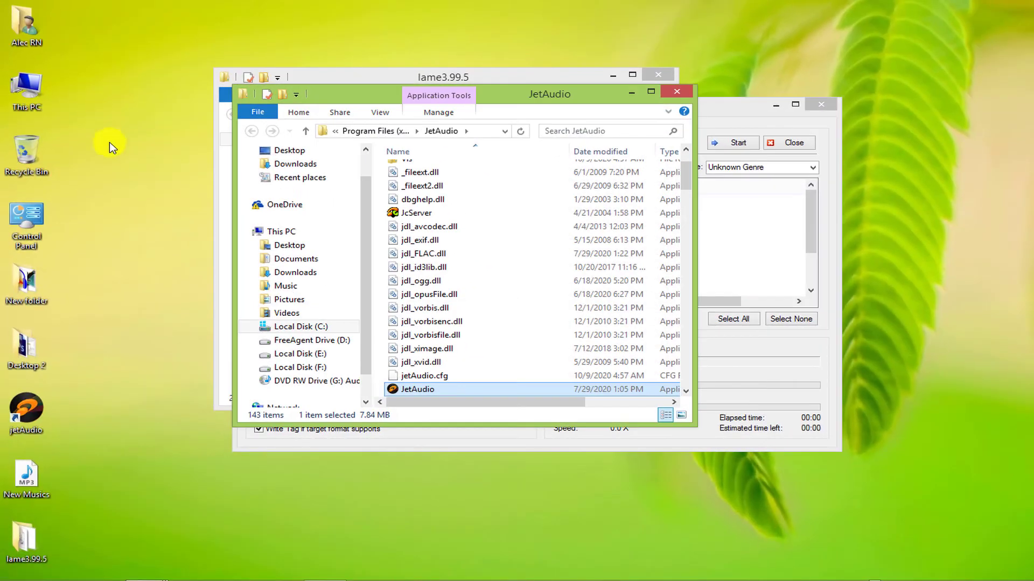
pyautogui.click(382, 248)
pyautogui.rightClick(382, 247)
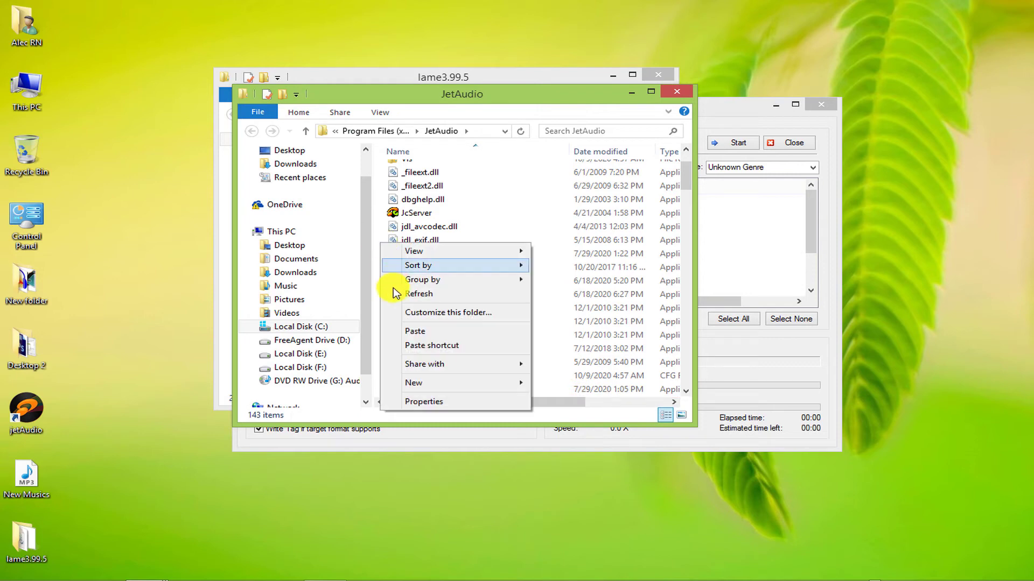
pyautogui.click(412, 328)
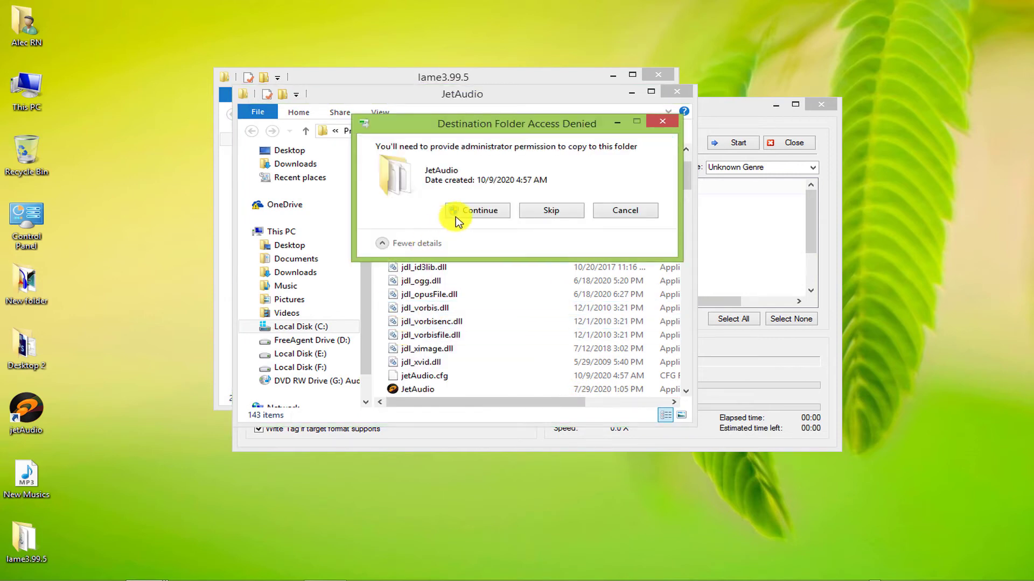
pyautogui.click(469, 210)
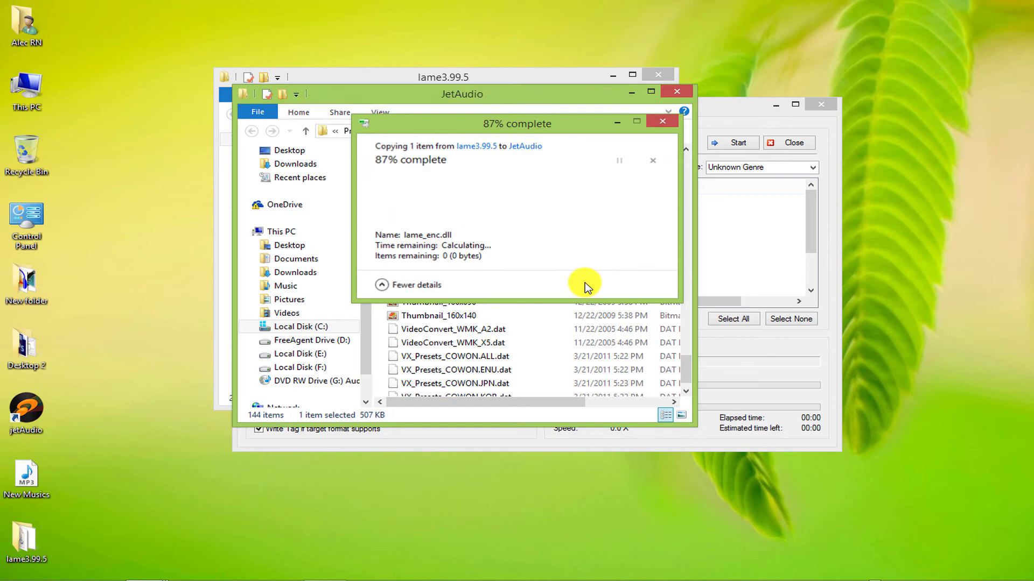
pyautogui.click(674, 92)
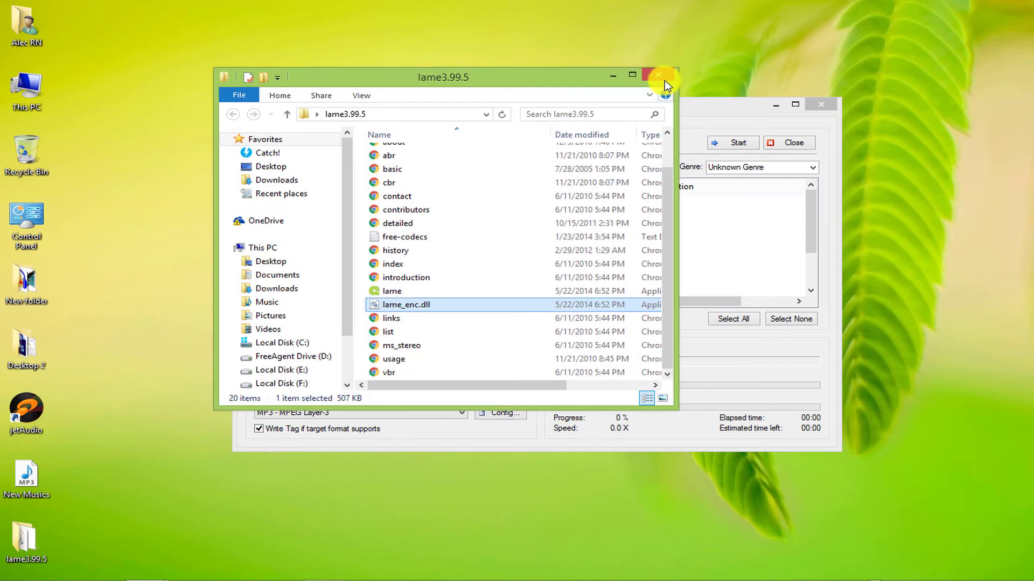
pyautogui.click(661, 80)
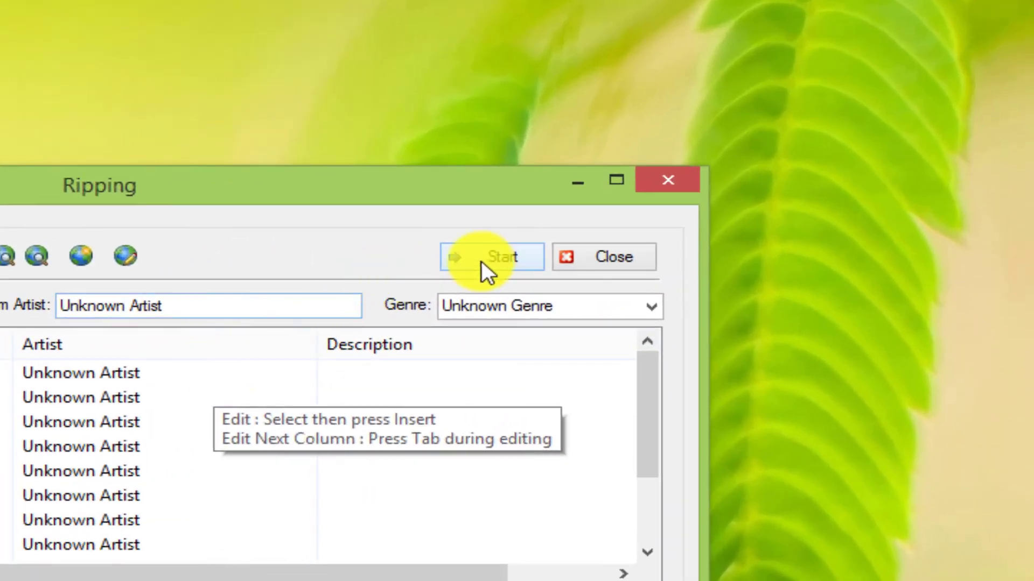
# Rip track 01 to MP3, decline adding the new file to an album, and close the Ripping window.
pyautogui.click(496, 258)
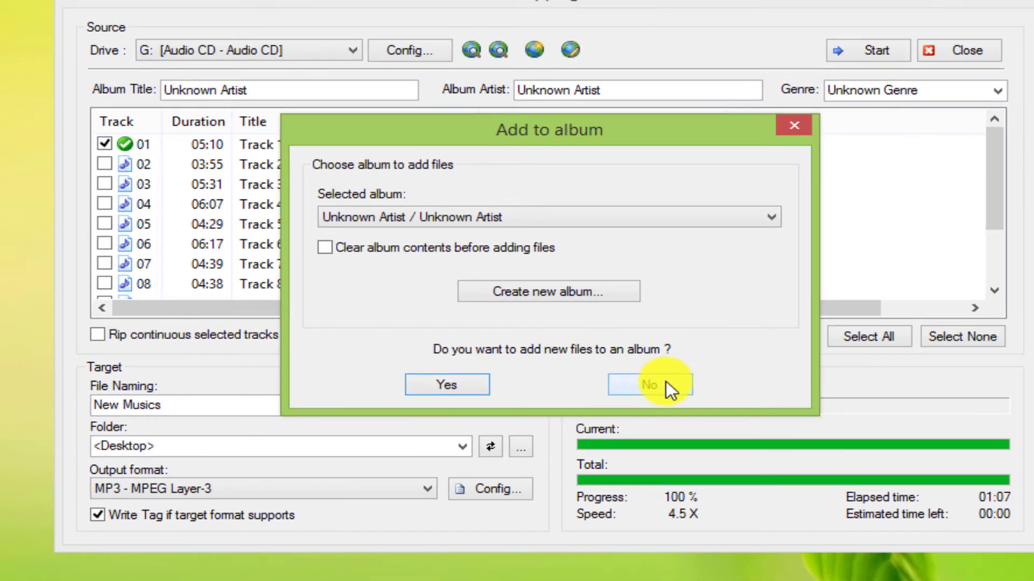
pyautogui.click(716, 409)
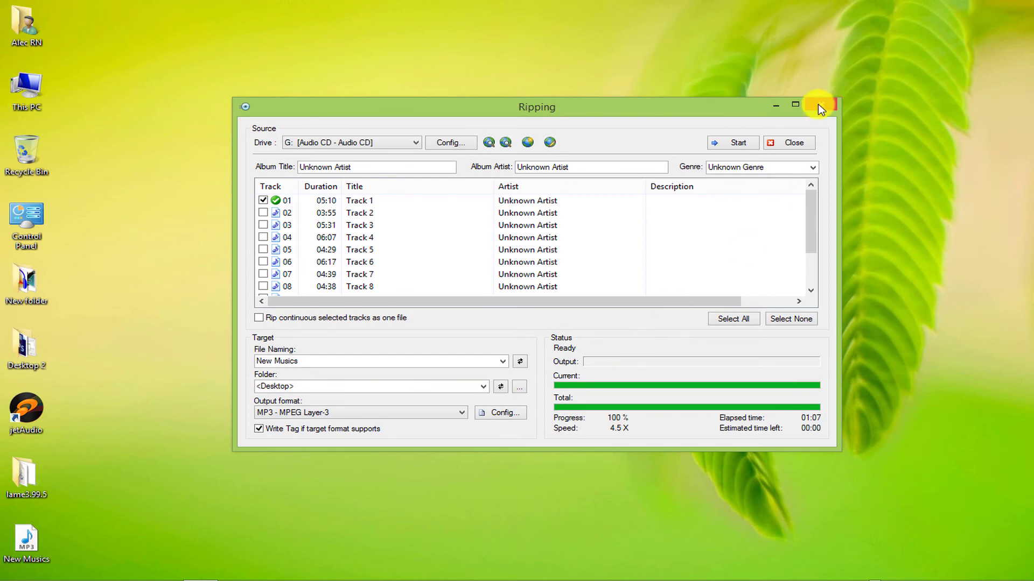
pyautogui.click(818, 106)
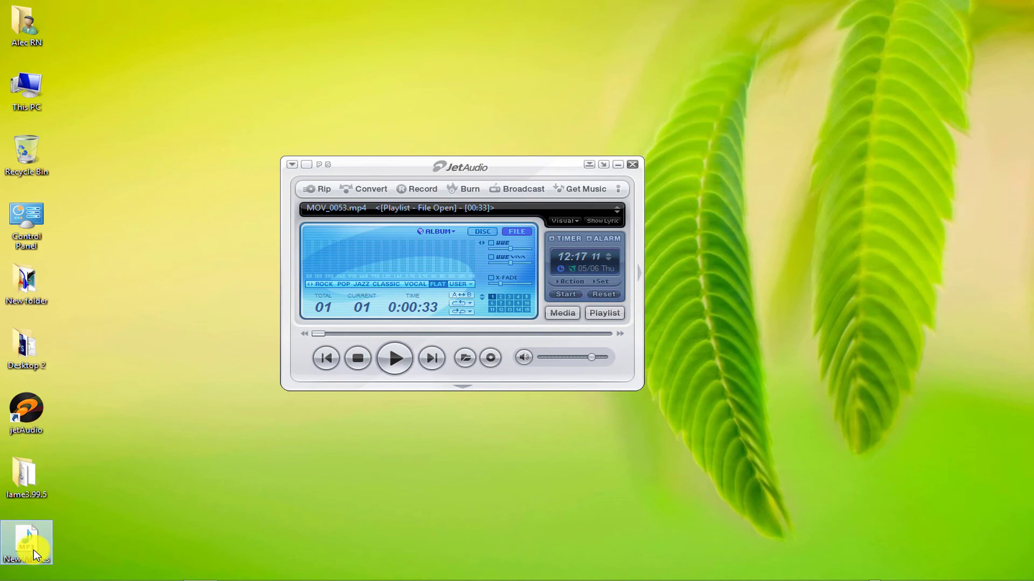
# Check the file properties of the ripped New Musics MP3 on the Desktop and close jetAudio.
pyautogui.rightClick(32, 546)
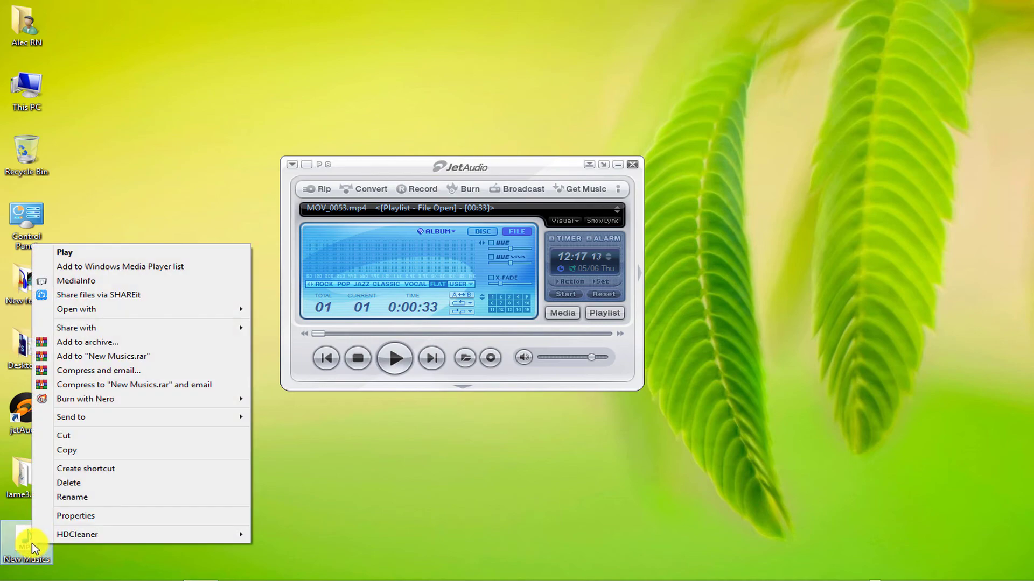
pyautogui.click(71, 517)
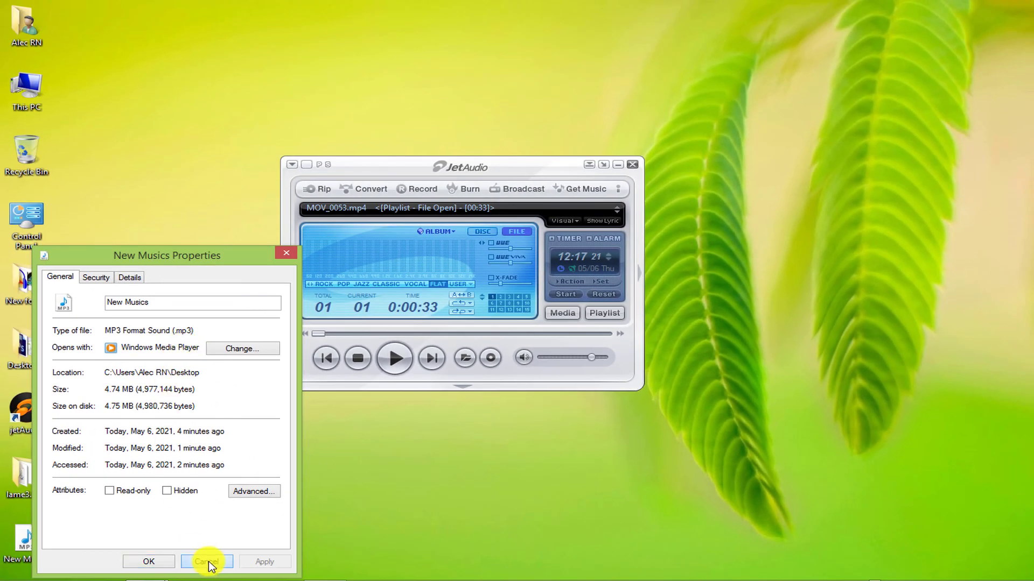
pyautogui.click(208, 564)
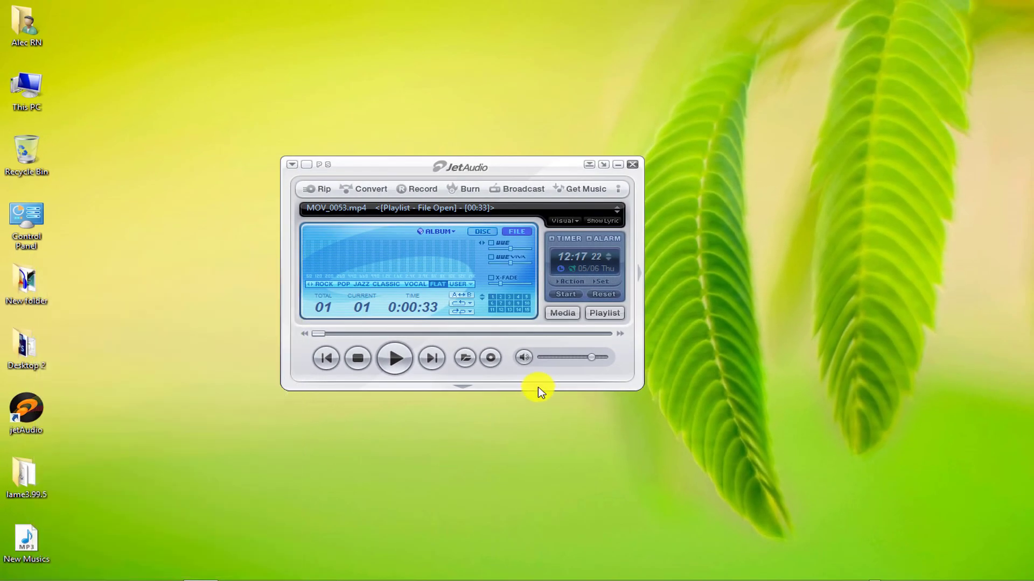
pyautogui.click(634, 165)
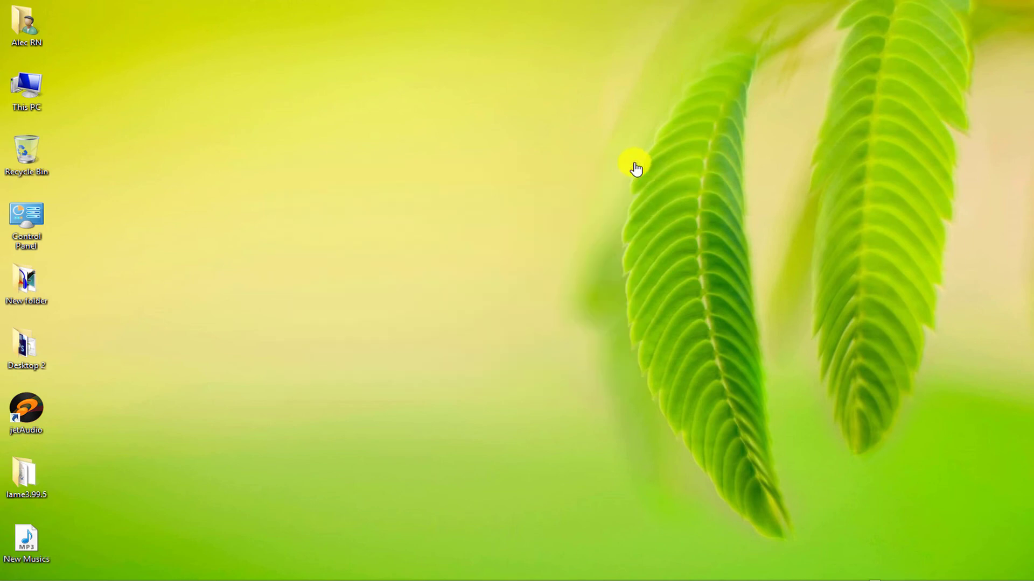